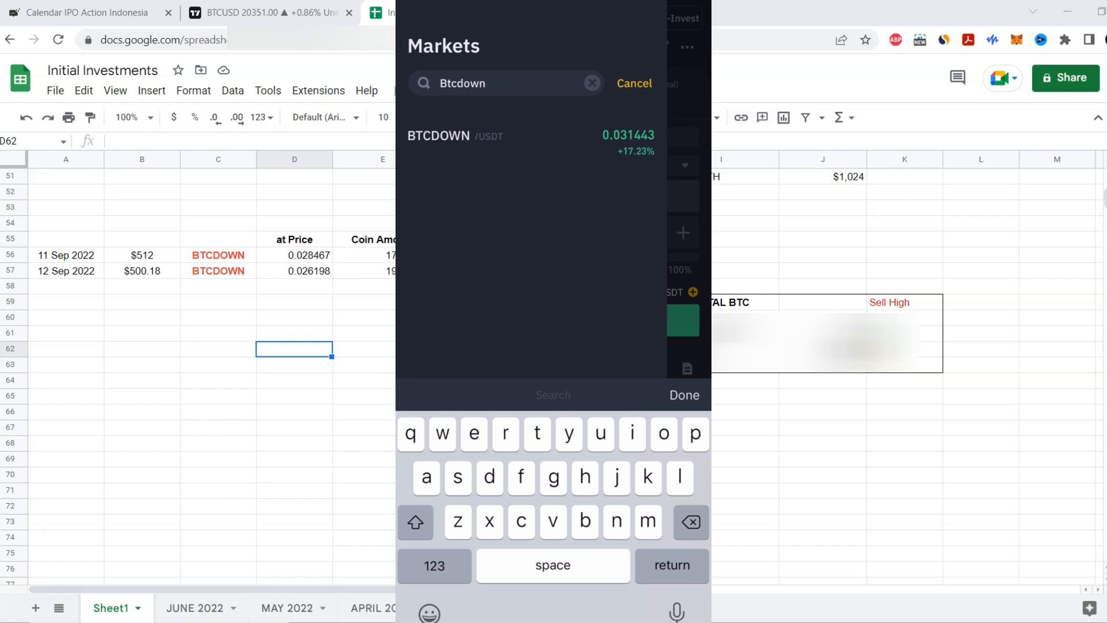
Step: Search the markets for Btcdown and open the BTCDOWN/USDT pair
key("BackSpace")
key("BackSpace")
key("BackSpace")
key("BackSpace")
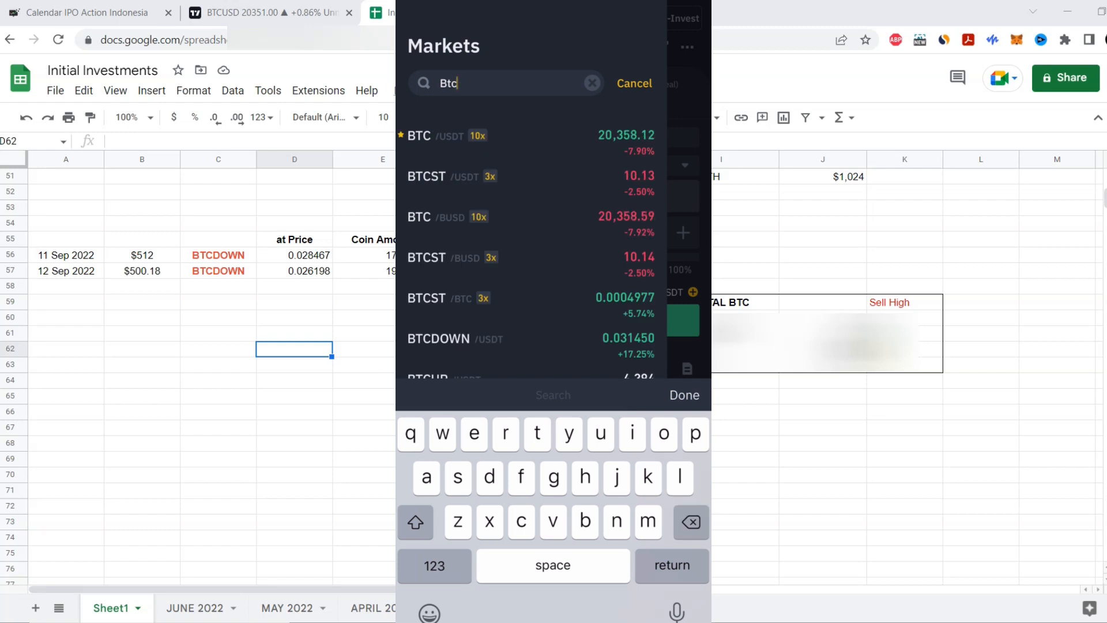
key("BackSpace")
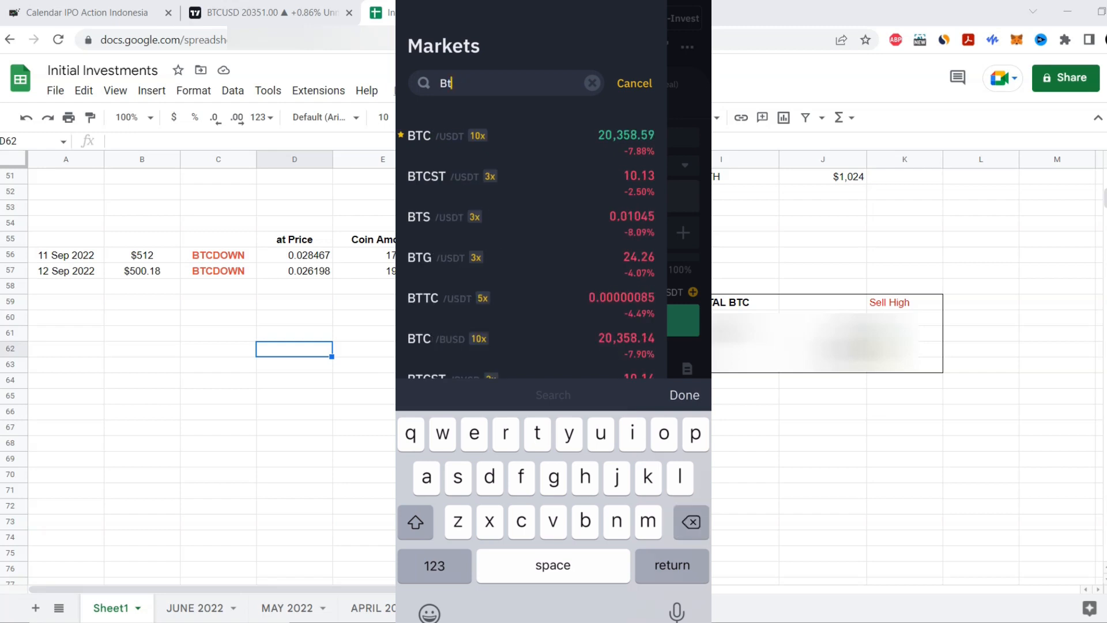
type("cdown")
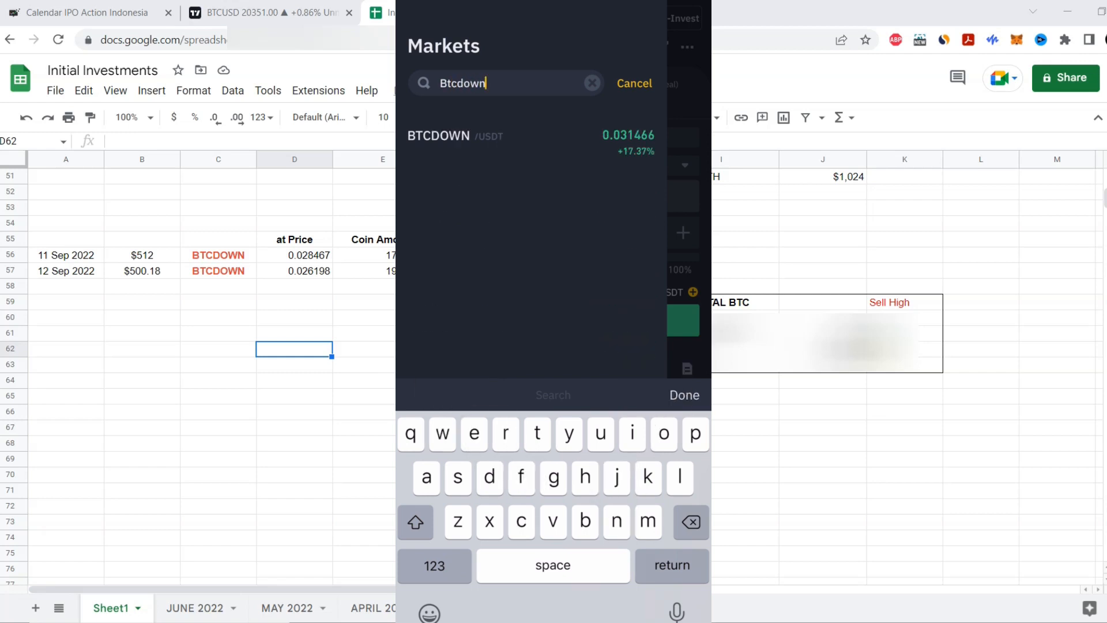
left_click(456, 137)
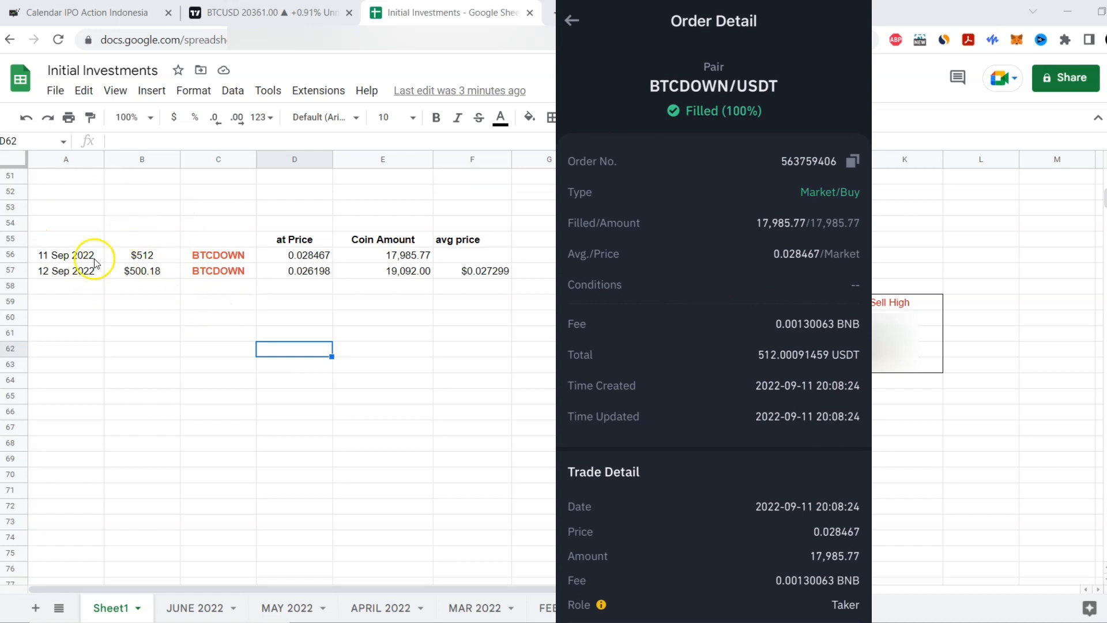
Step: Check the two BTCDOWN purchase rows in the sheet against their order details, including amount spent, price, coin amount and average price
left_click(154, 253)
left_click_drag(154, 253, 333, 257)
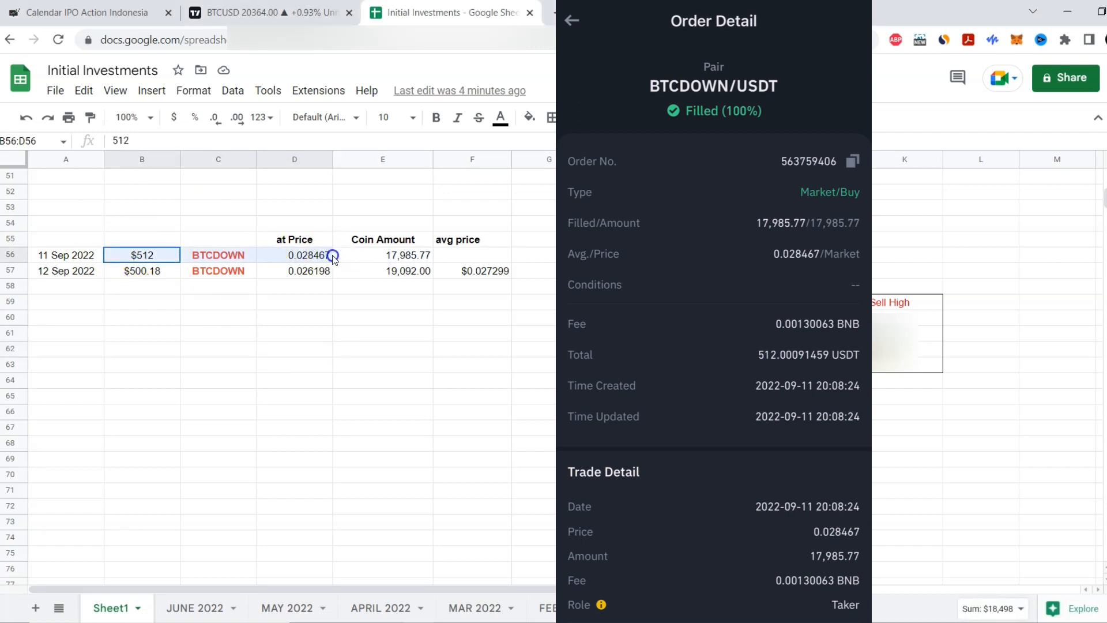
left_click(309, 255)
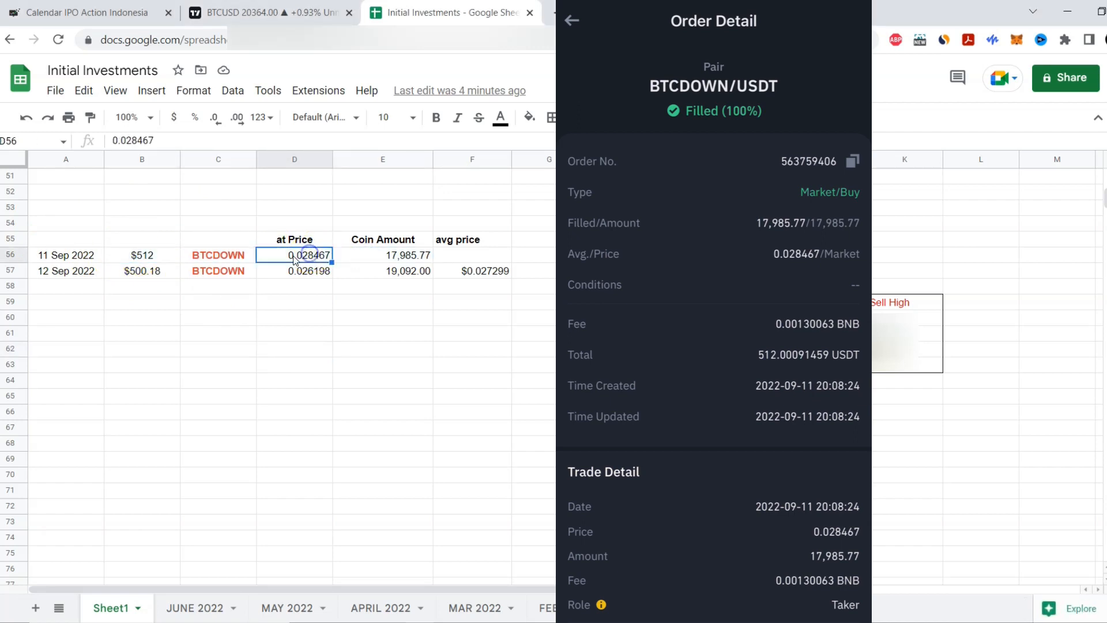
left_click(146, 254)
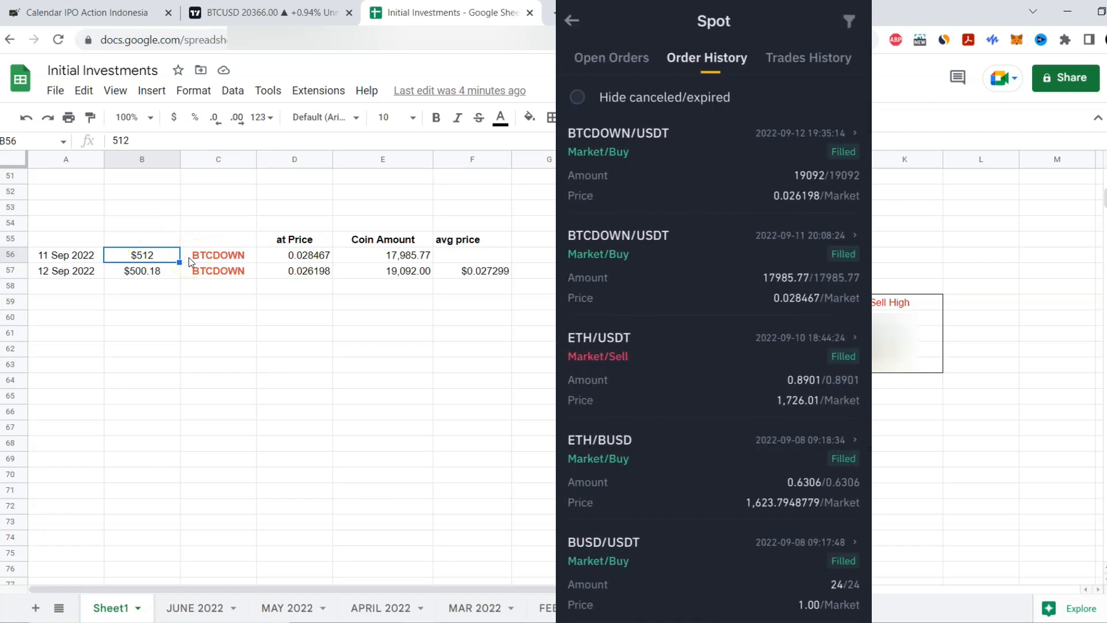
left_click(143, 271)
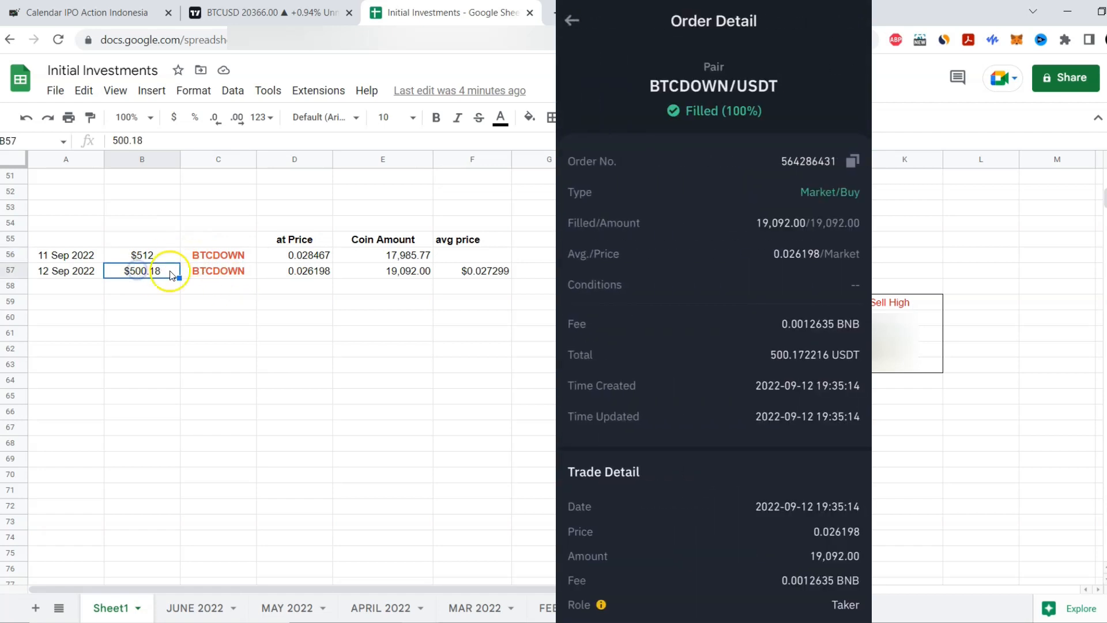
left_click(294, 276)
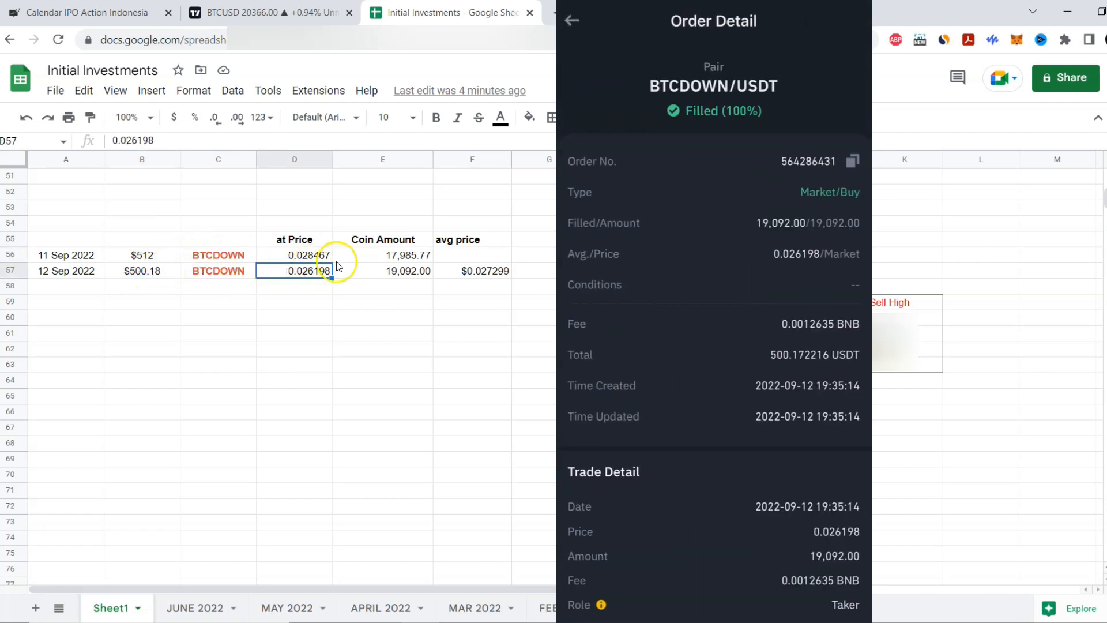
left_click(398, 271)
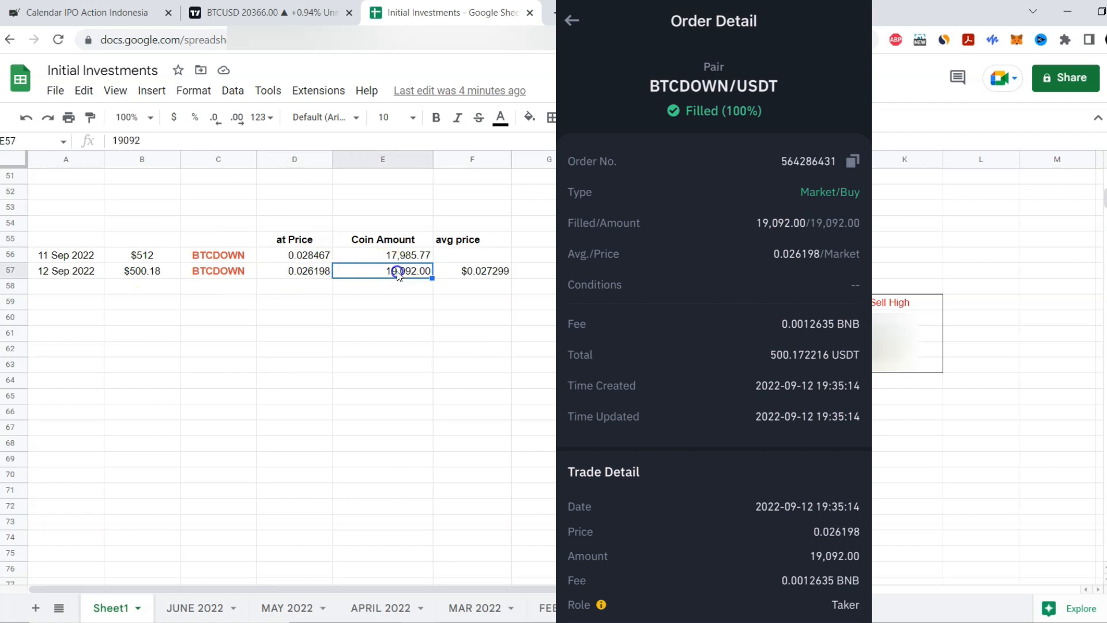
left_click(479, 271)
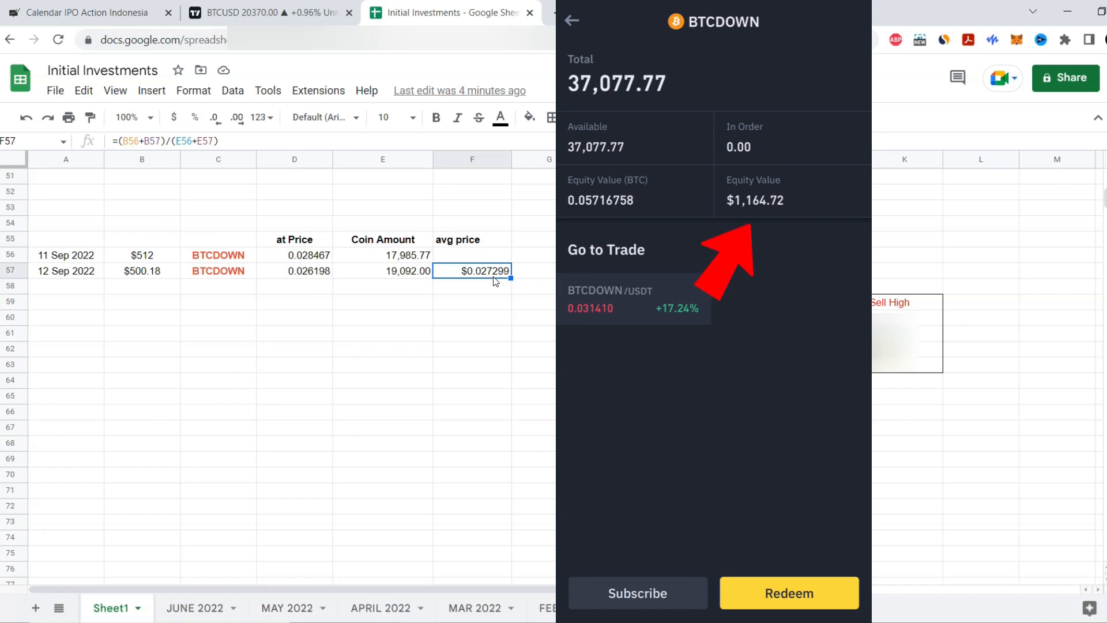
Step: Total the two BTCDOWN purchase amounts in B58 with =sum(B56:B57)
left_click(138, 292)
type("=sum")
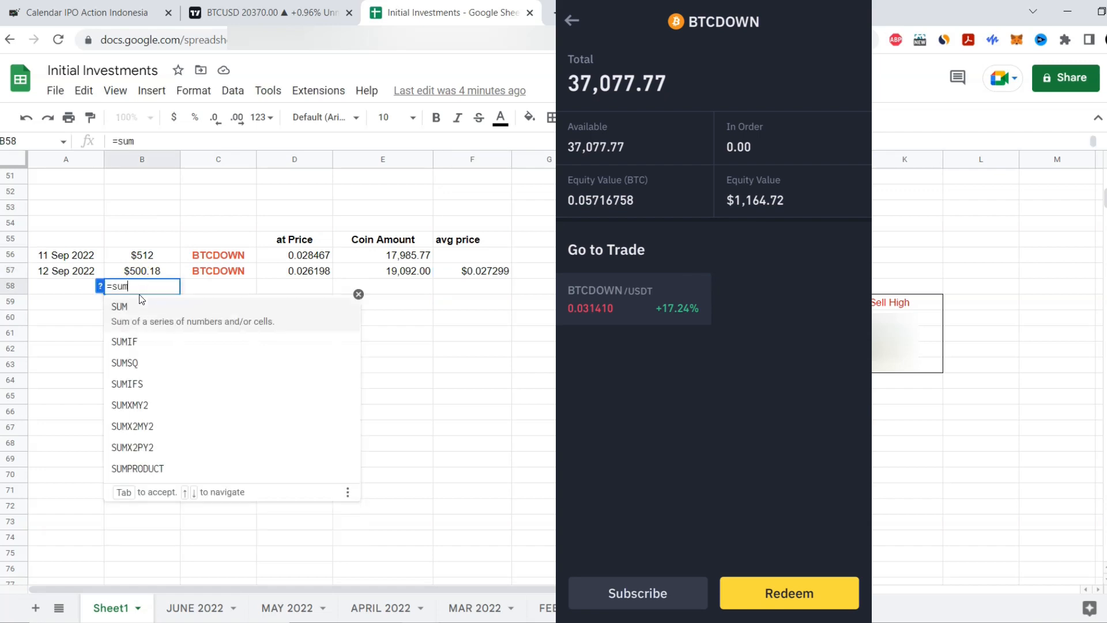
type("(")
left_click_drag(152, 257, 151, 271)
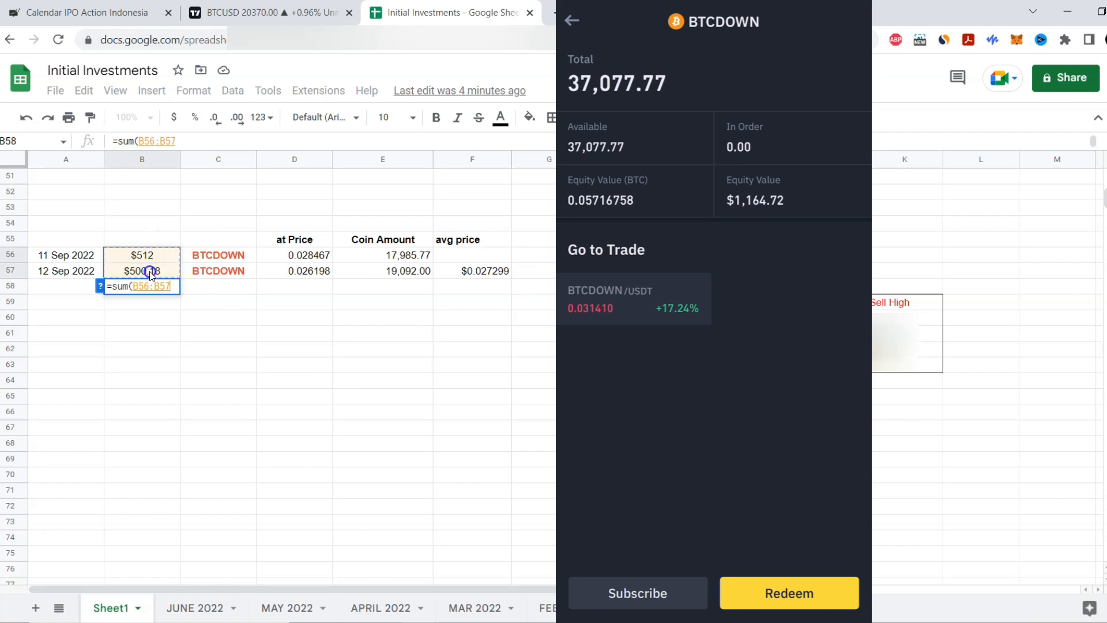
key("Return")
Step: Make the purchase total in B58 bold and centred
left_click(152, 286)
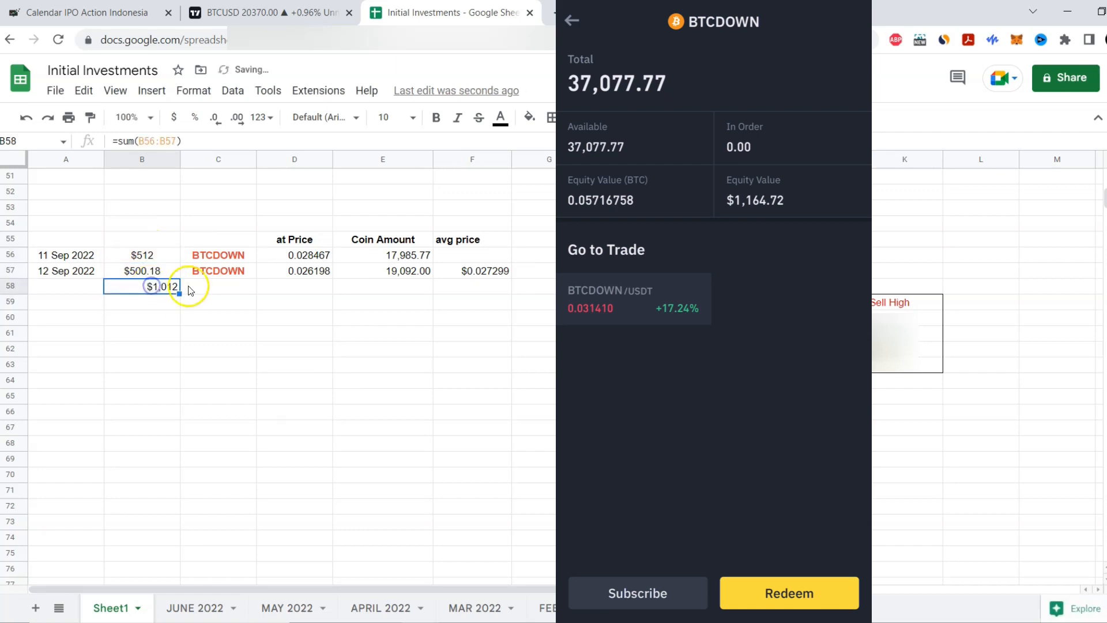
left_click(436, 118)
key("ctrl+shift+e")
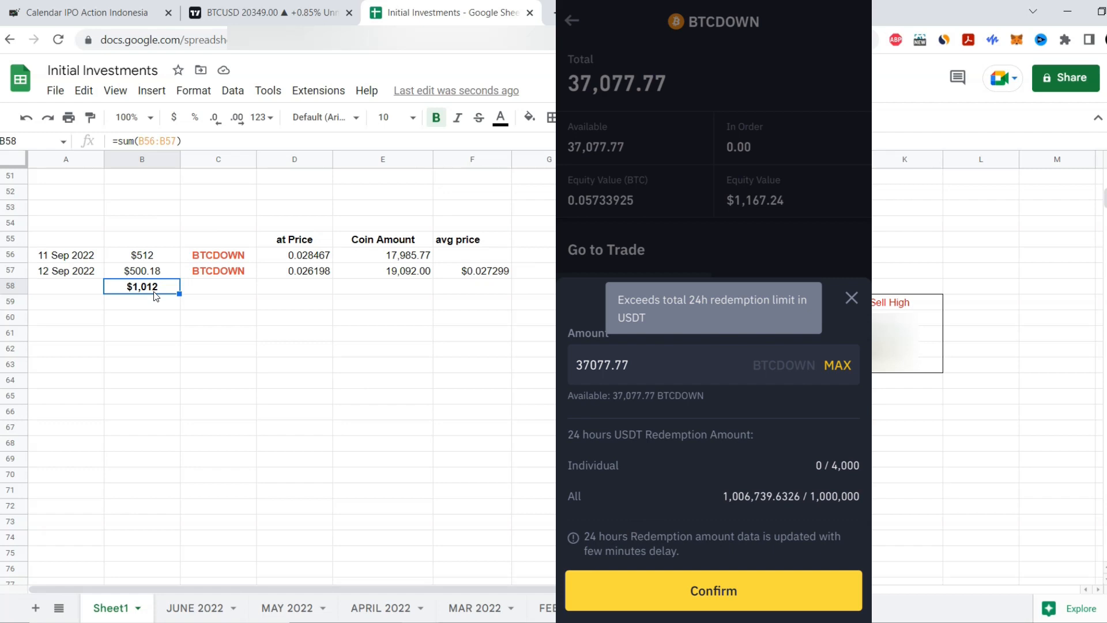
Step: Calculate half of the BTCDOWN holding in B60 with the formula =37077.7/2
left_click(167, 320)
type("3707")
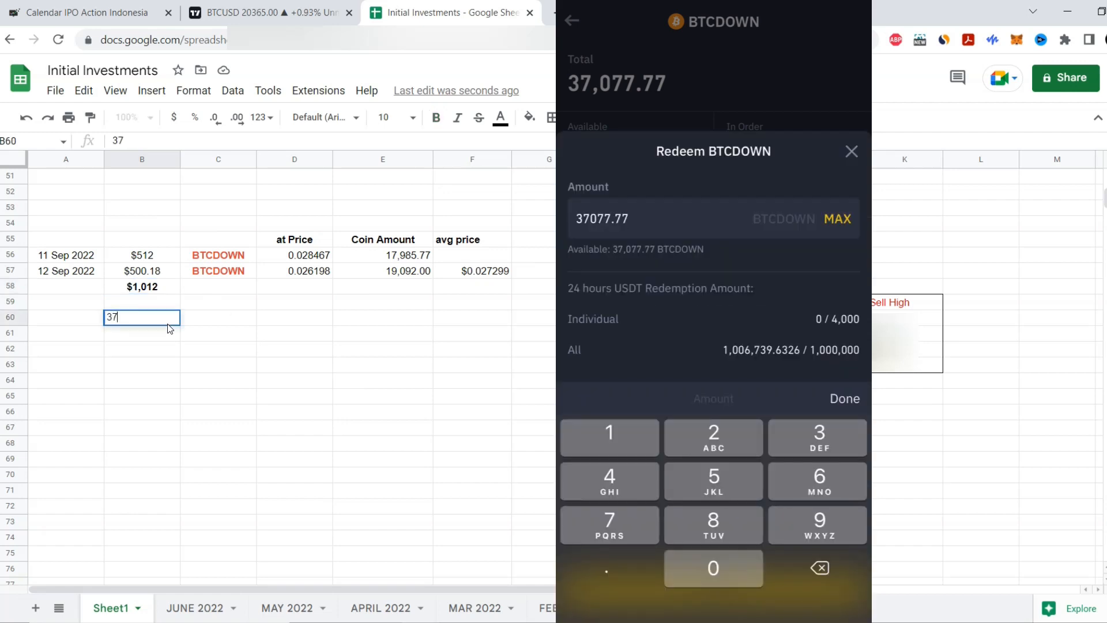
type("7")
type("/2")
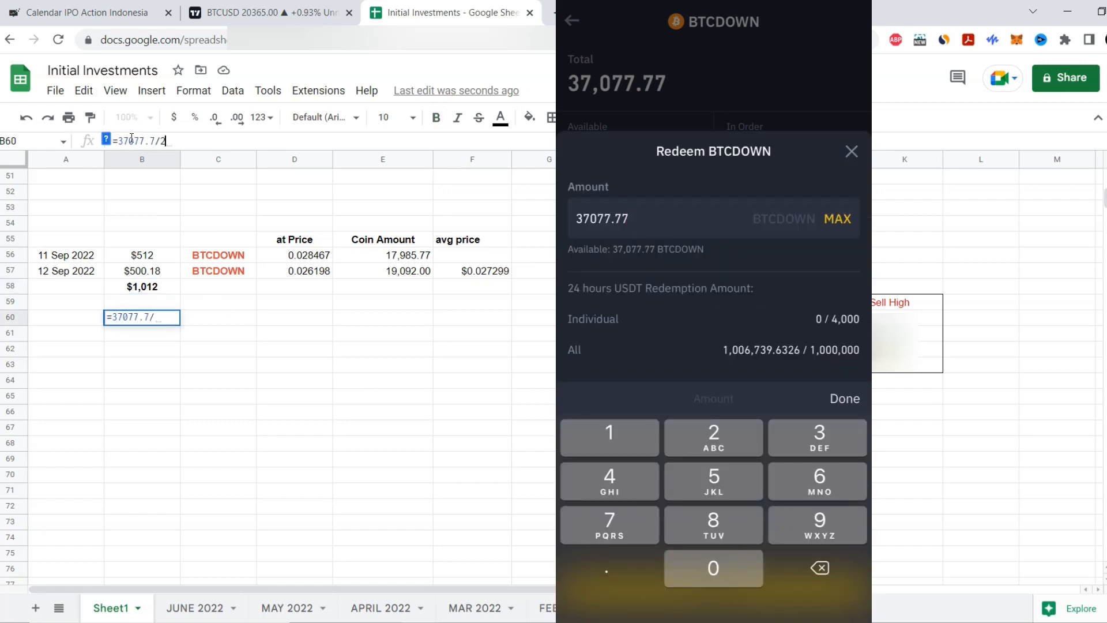
key("Return")
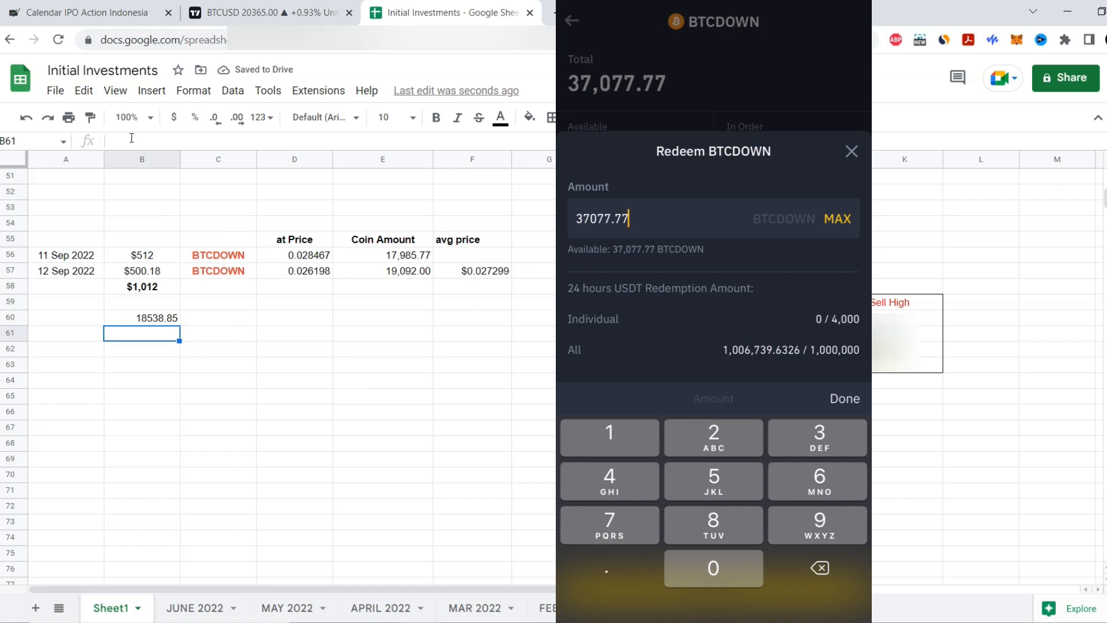
Step: Try to redeem 18538.85 BTCDOWN in place of the full holding
key("BackSpace")
key("BackSpace")
key("BackSpace")
key("BackSpace")
key("BackSpace")
key("BackSpace")
key("BackSpace")
key("BackSpace")
type("18538")
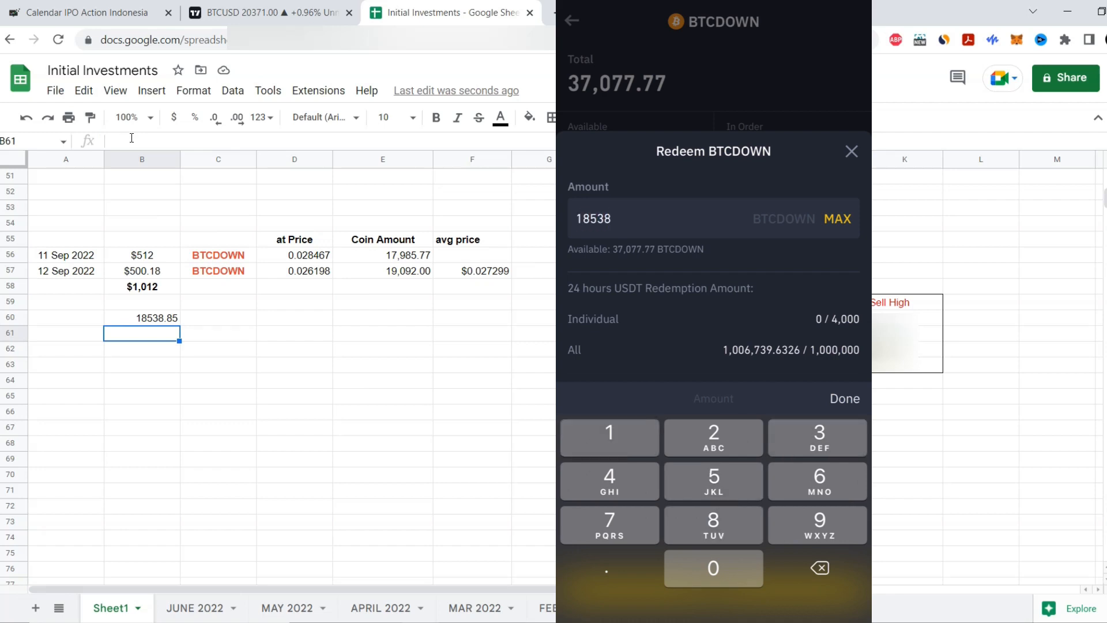
type(".85")
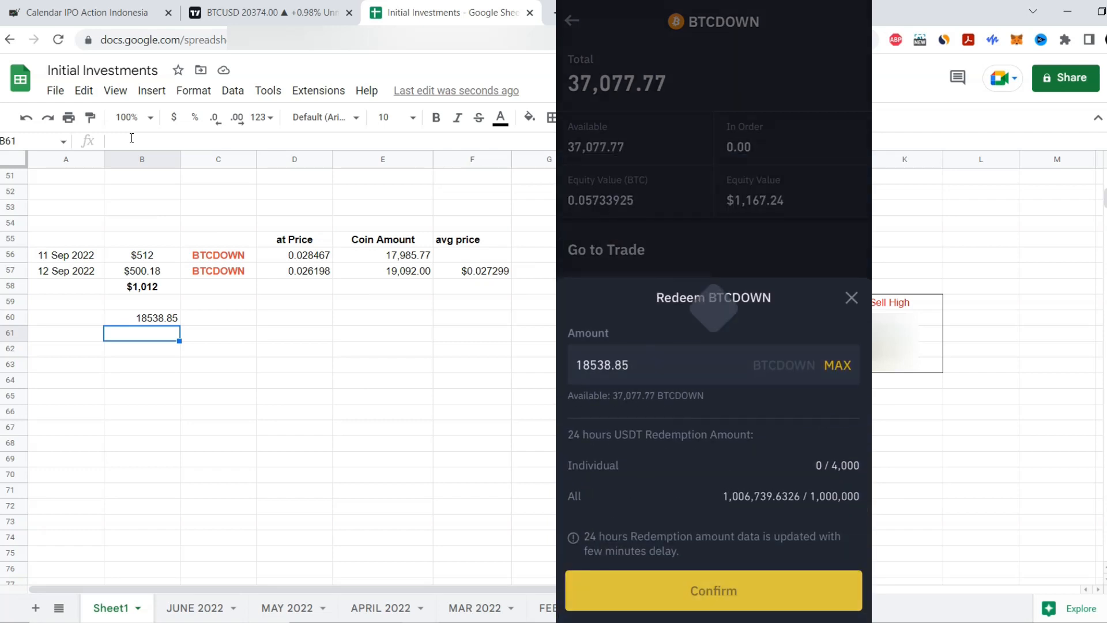
Step: Change the divisor in B60 to 3 to calculate a third of the BTCDOWN holding
key("Up")
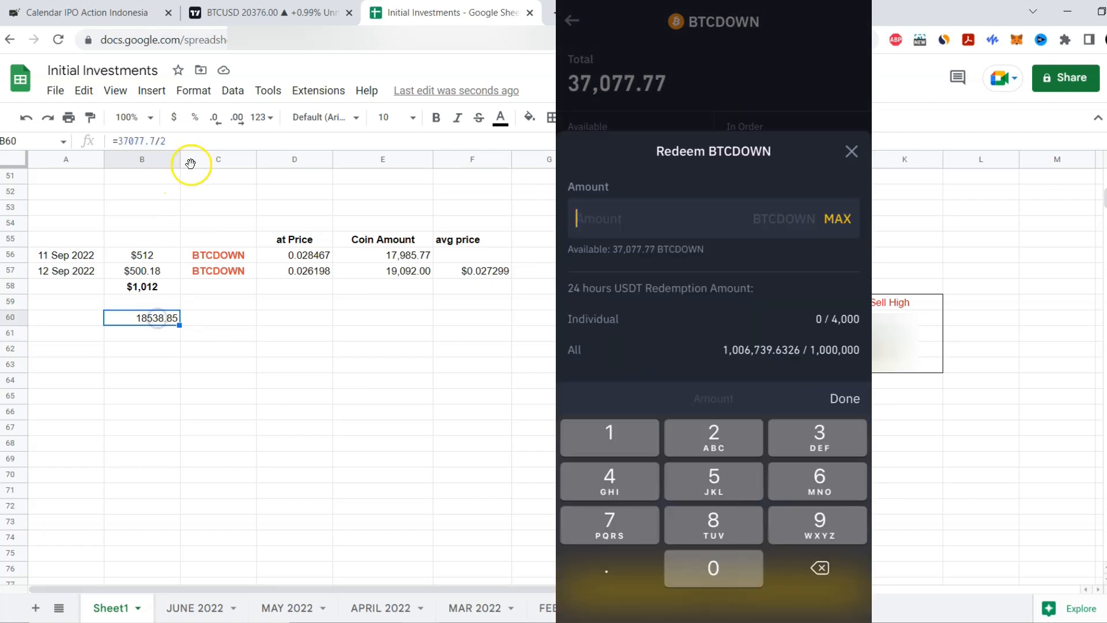
left_click(164, 143)
type("3")
left_click(165, 323)
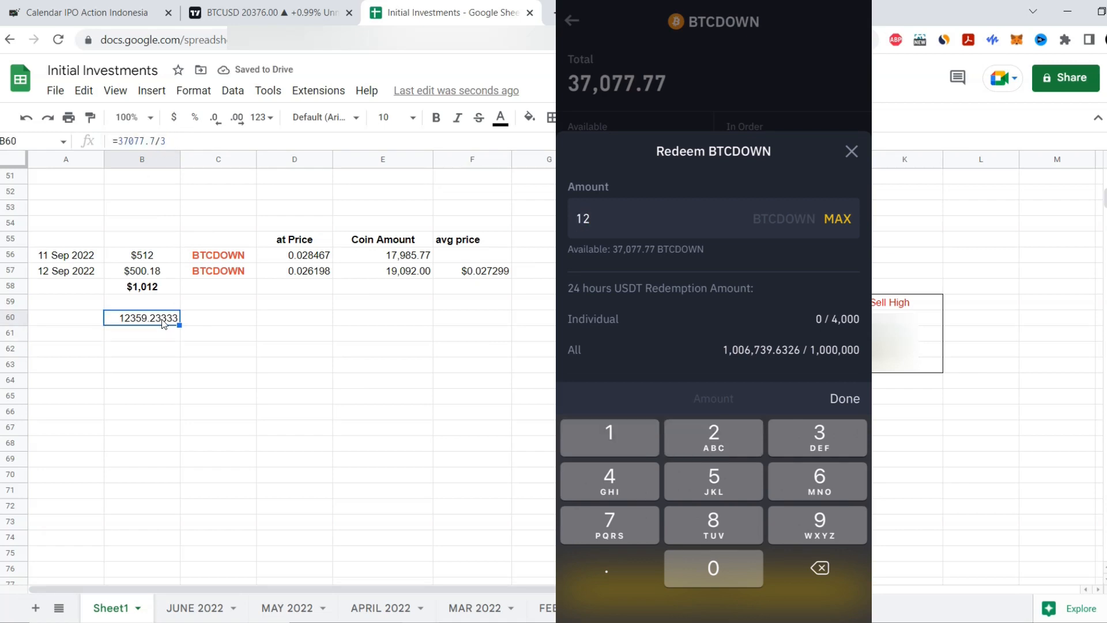
Step: Try a BTCDOWN redemption amount of 12359.23, clear it and leave the redemption form
type("359.23")
key("Return")
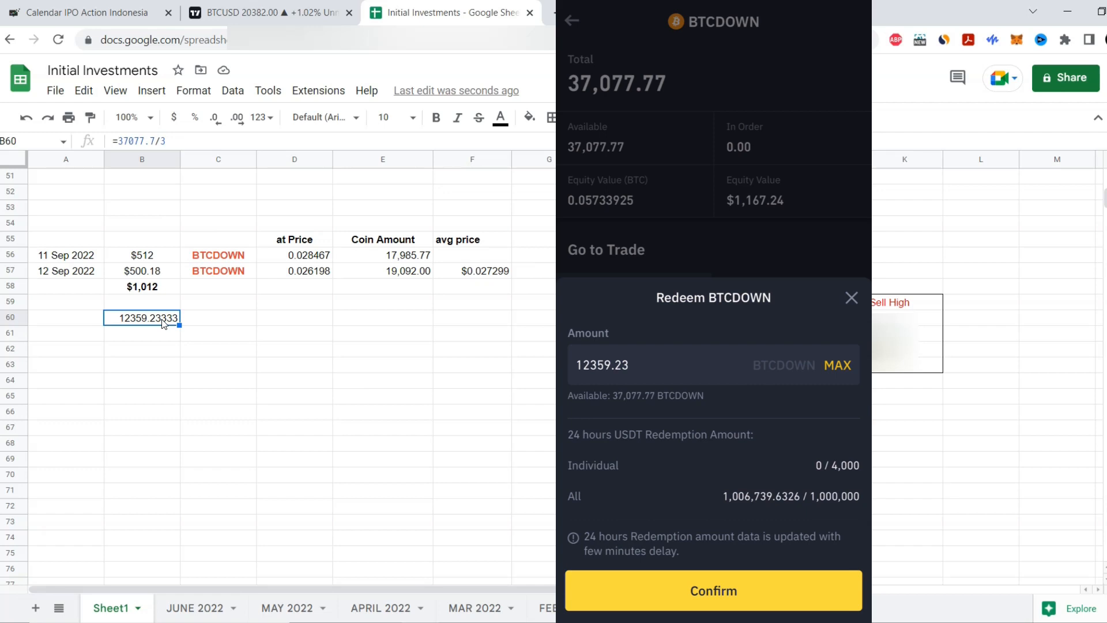
key("BackSpace")
key("BackSpace")
key("BackSpace")
key("BackSpace")
key("BackSpace")
key("BackSpace")
key("BackSpace")
key("BackSpace")
key("Escape")
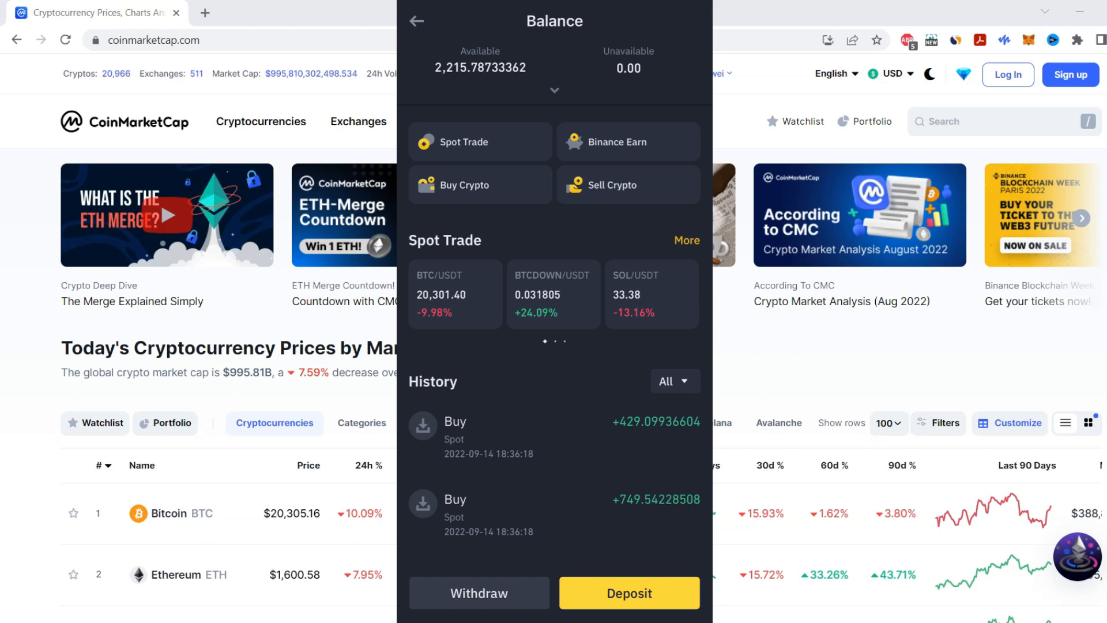
Step: Use Calculator to add the whole-number parts of the two latest buy entries in the balance history, 429 + 749
scroll(555, 312, "down", 1)
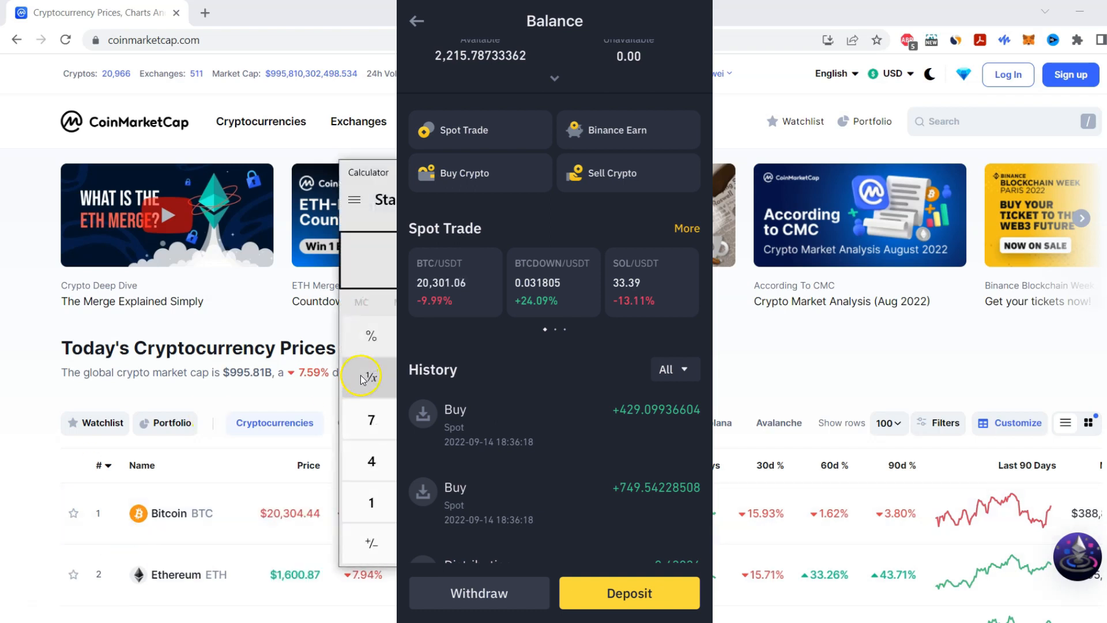
left_click_drag(419, 168, 123, 139)
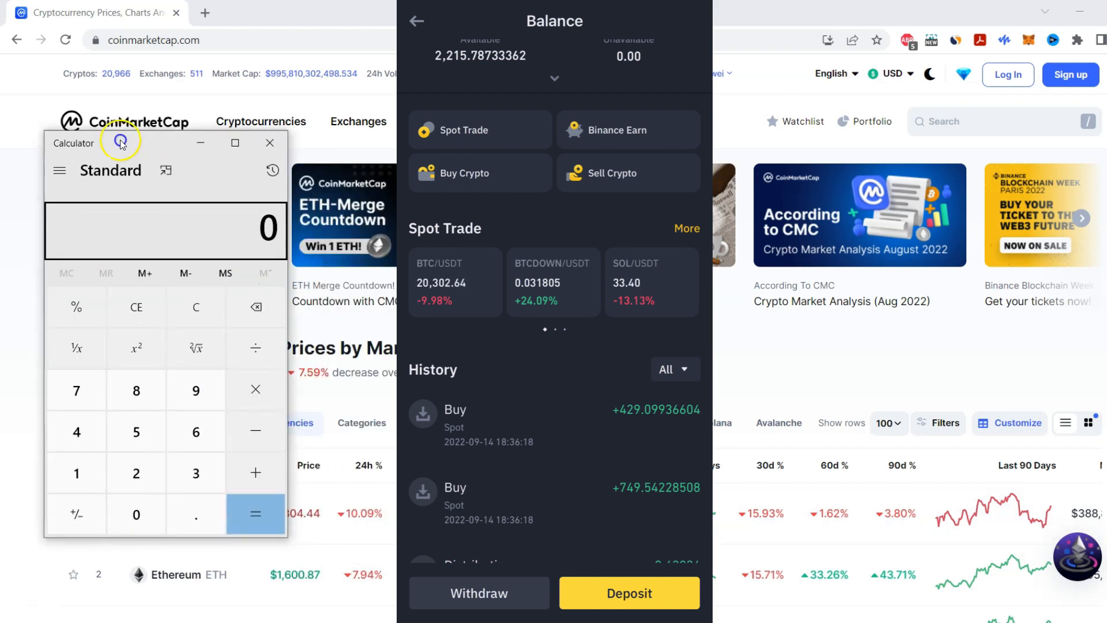
left_click(87, 444)
left_click(138, 467)
left_click(189, 390)
left_click(242, 461)
left_click(81, 385)
left_click(70, 427)
left_click(182, 404)
left_click(248, 511)
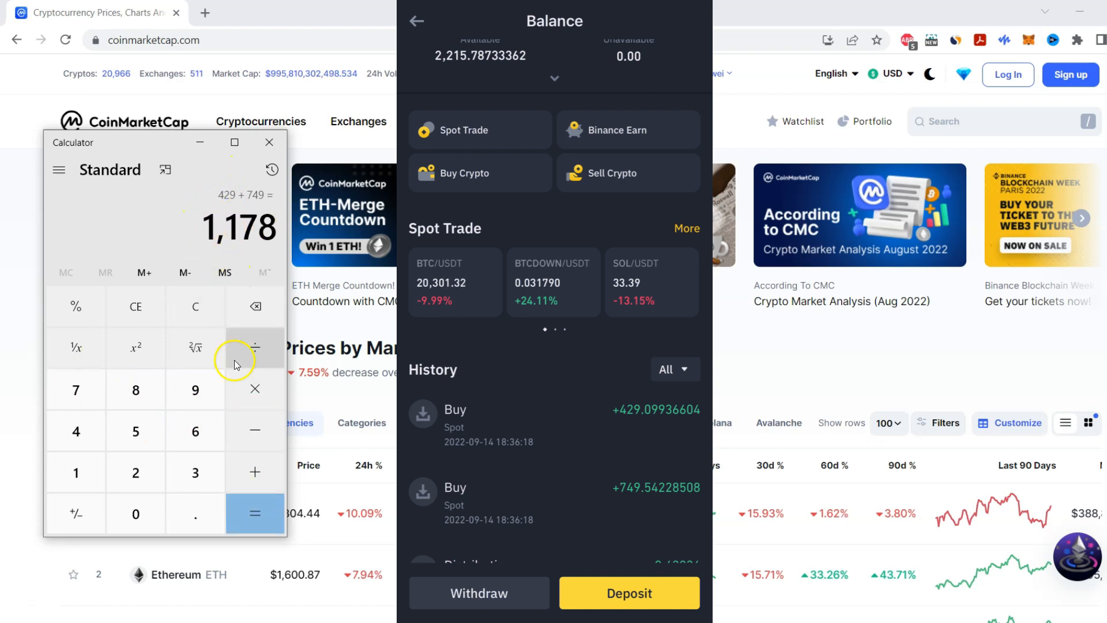
Step: Subtract the 1012 invested from the calculated sum to work out the profit
left_click(248, 427)
left_click(83, 471)
left_click(137, 511)
left_click(81, 474)
left_click(136, 473)
left_click(252, 513)
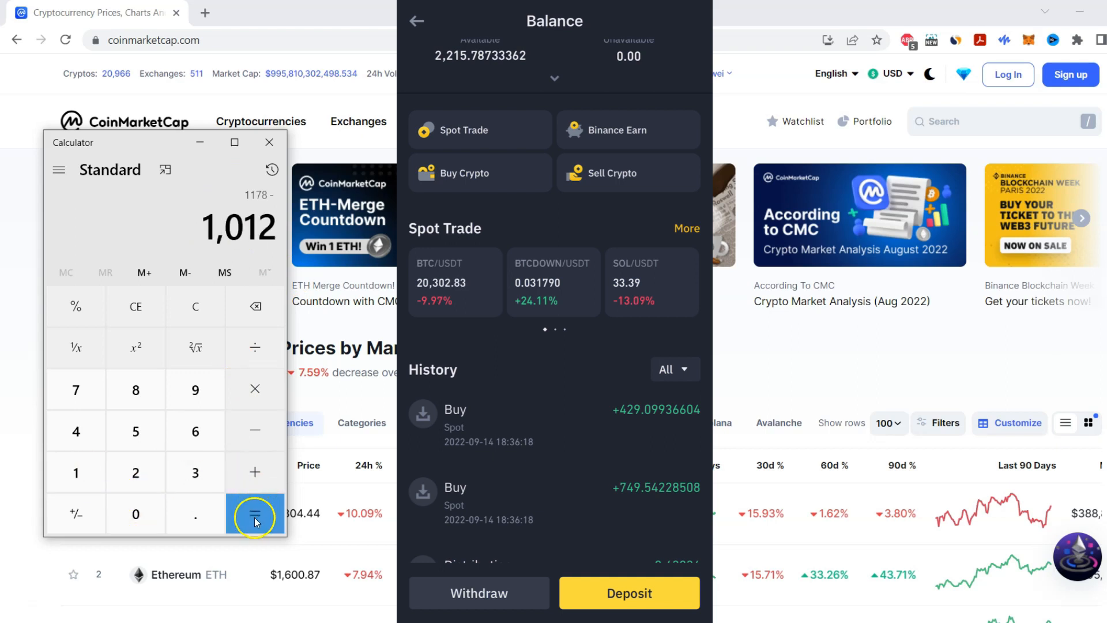
left_click_drag(248, 226, 272, 226)
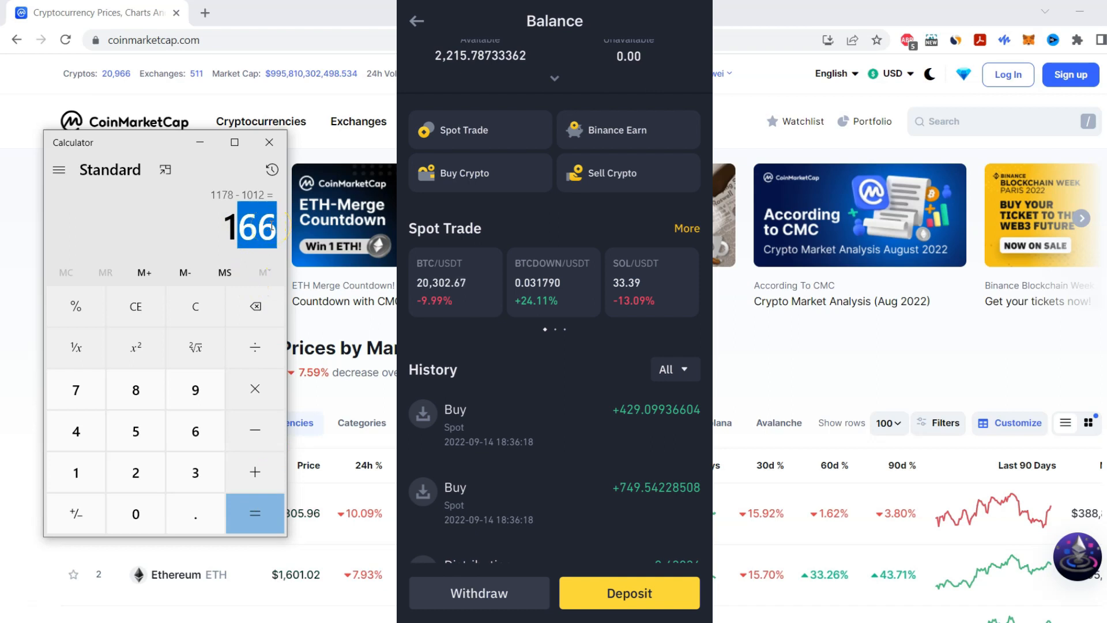